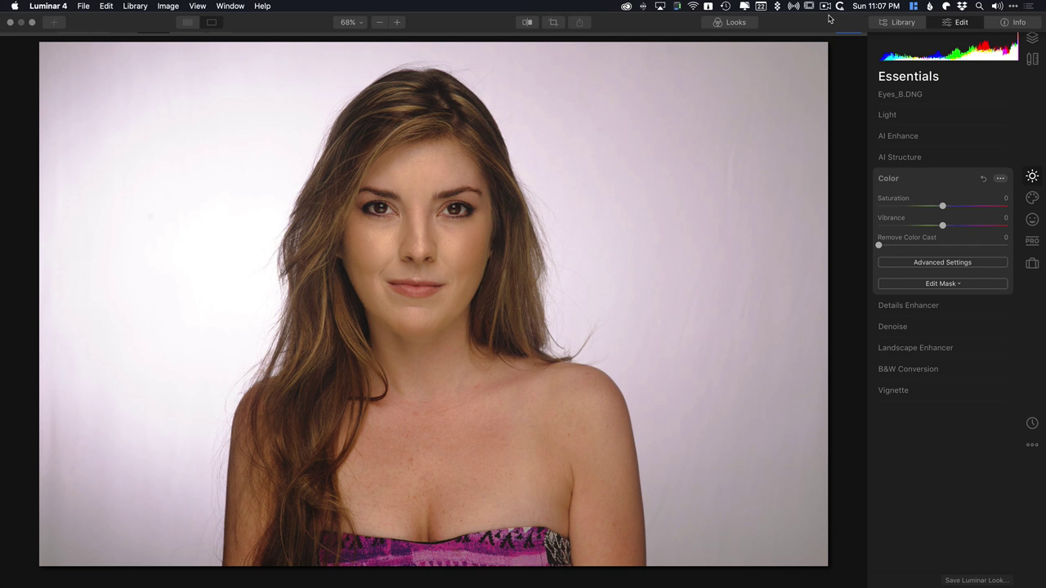
Switch the right sidebar to the Portrait retouching tools.
{"action": "left_click", "coordinate": [1034, 221]}
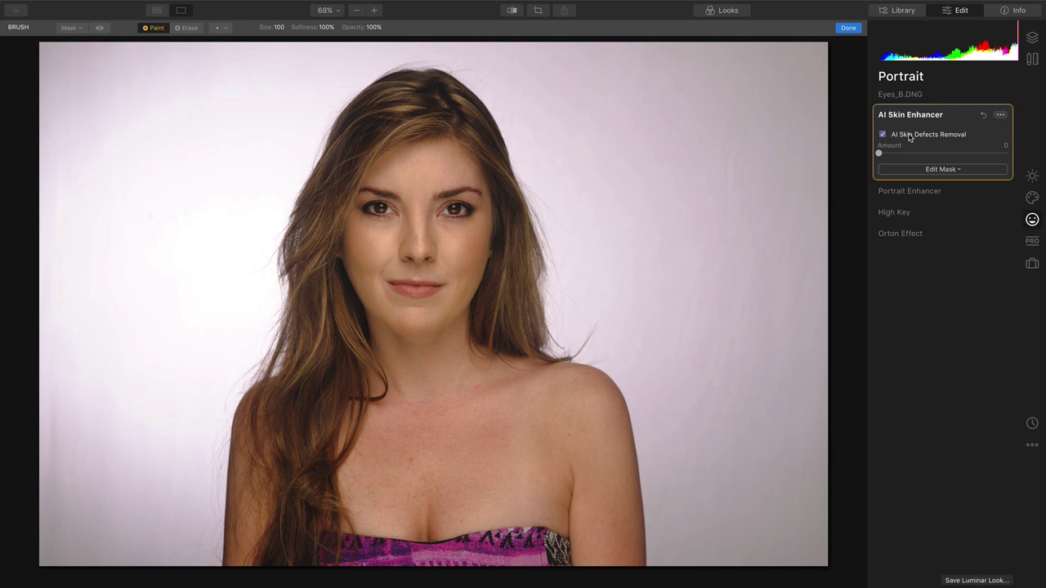
Enable AI Skin Defects Removal at Amount 58 and inspect the skin at 200%.
{"action": "left_click", "coordinate": [909, 136]}
{"action": "left_click", "coordinate": [956, 154]}
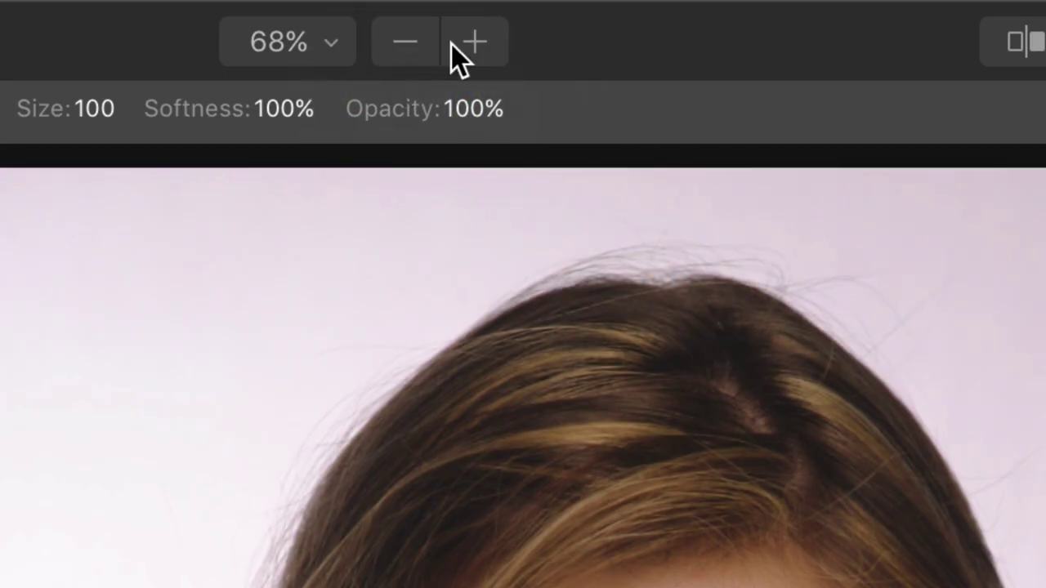
{"action": "left_click", "coordinate": [375, 9]}
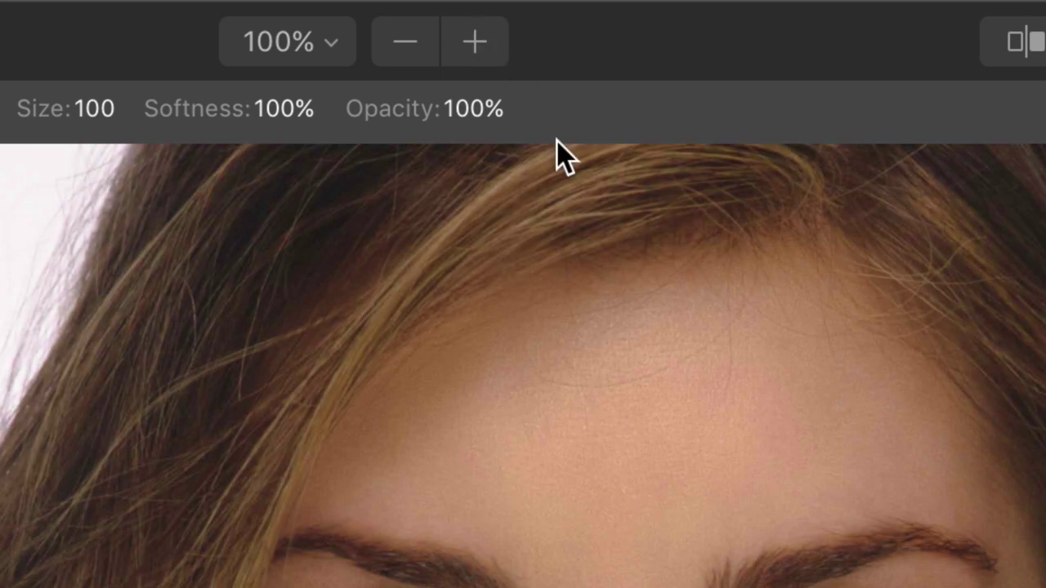
{"action": "left_click", "coordinate": [475, 41]}
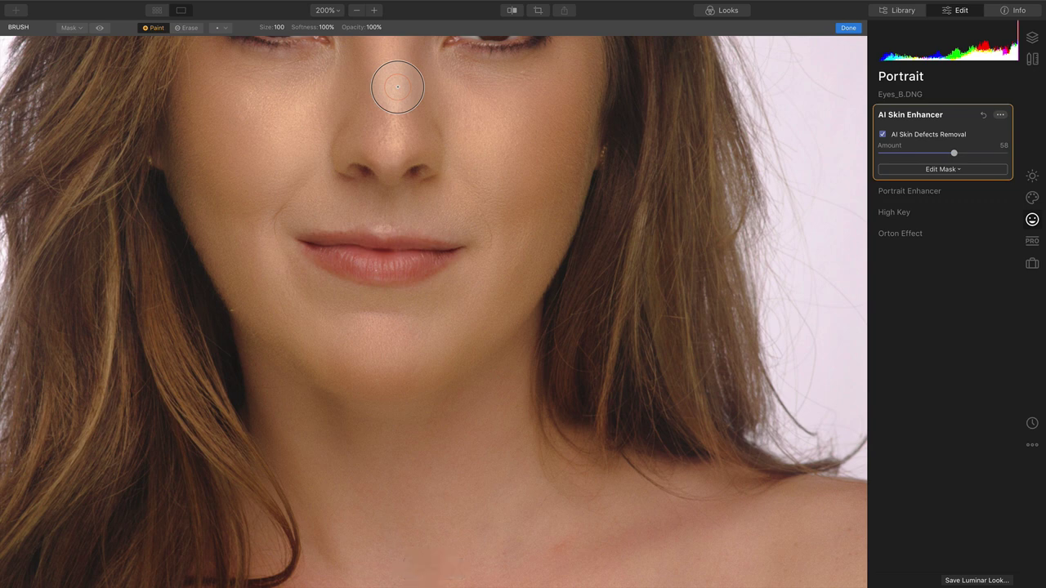
{"action": "scroll", "coordinate": [397, 86], "scroll_direction": "up", "scroll_amount": 5}
{"action": "scroll", "coordinate": [455, 245], "scroll_direction": "down", "scroll_amount": 1}
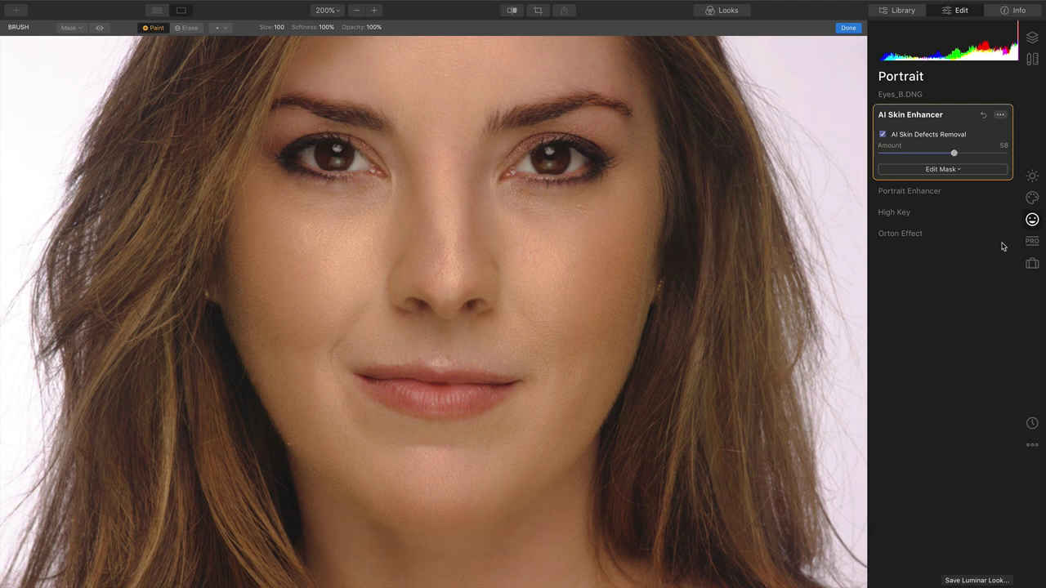
Set Essentials AI Structure Amount to 24, then compare at 100% against the original.
{"action": "left_click", "coordinate": [1034, 175]}
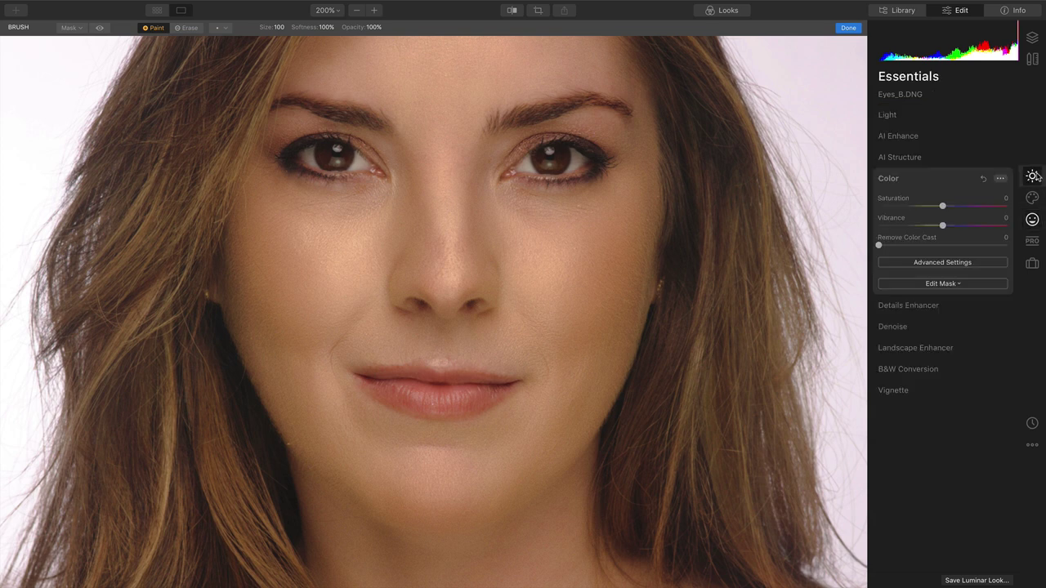
{"action": "left_click", "coordinate": [950, 157]}
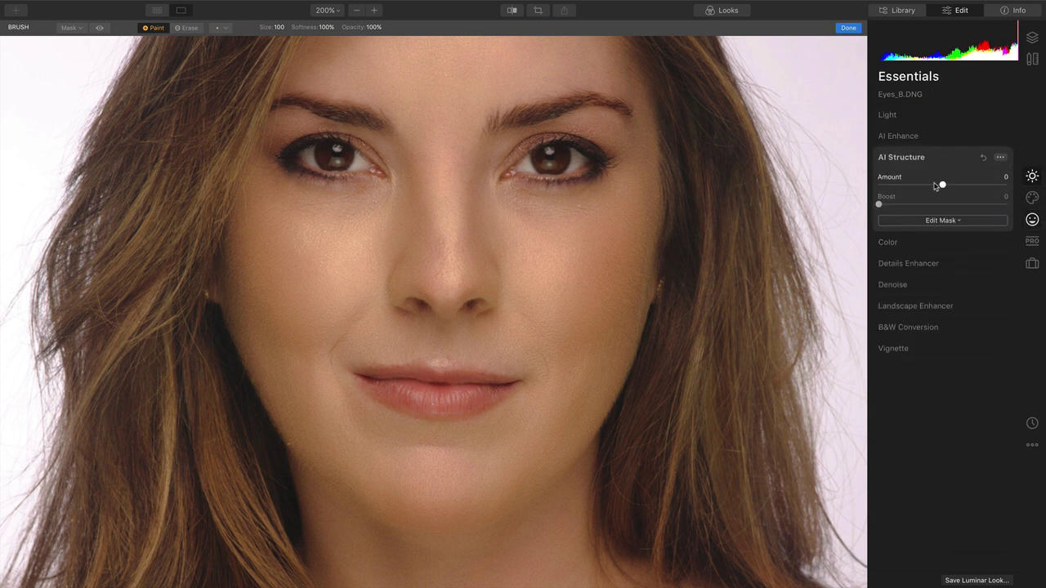
{"action": "mouse_move", "coordinate": [945, 185]}
{"action": "left_mouse_down"}
{"action": "mouse_move", "coordinate": [992, 188]}
{"action": "mouse_move", "coordinate": [931, 190]}
{"action": "mouse_move", "coordinate": [960, 192]}
{"action": "left_mouse_up"}
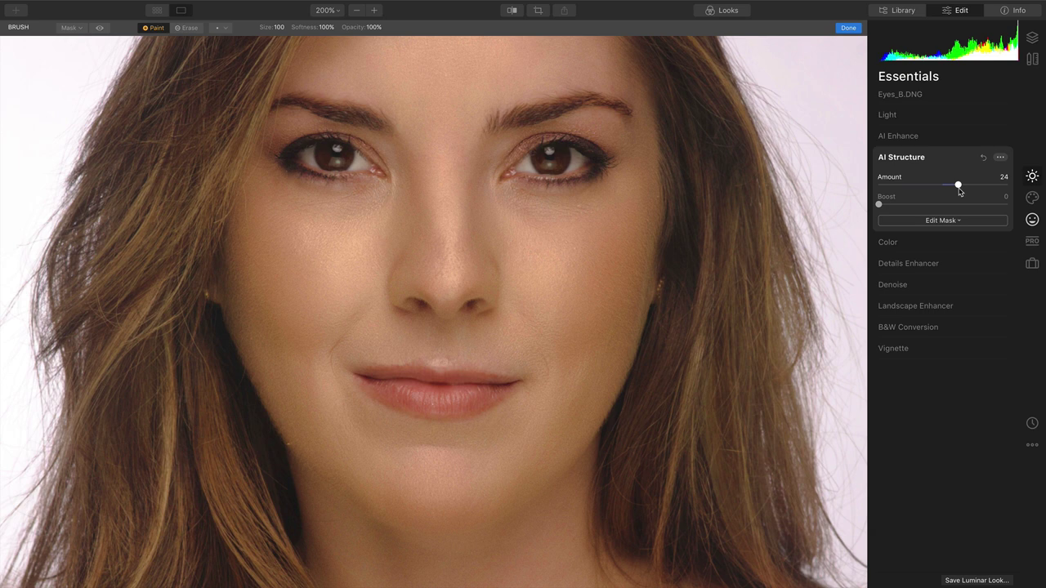
{"action": "key", "text": "ctrl+minus"}
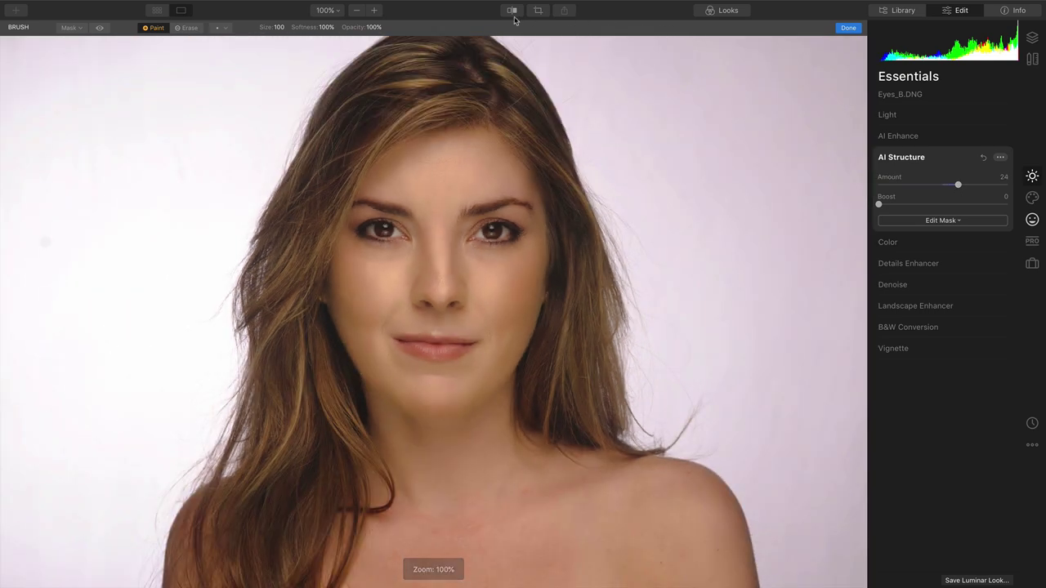
{"action": "left_click", "coordinate": [509, 11]}
{"action": "left_click", "coordinate": [510, 10]}
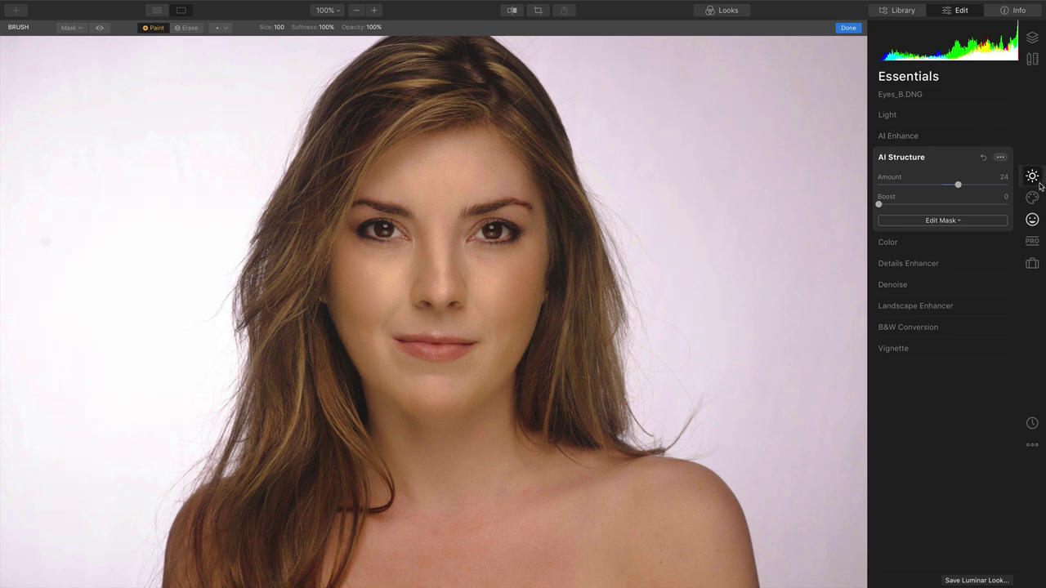
Set Portrait Enhancer Eye Enhancer to 64 and Eye Whitening to 35, then compare.
{"action": "left_click", "coordinate": [1032, 219]}
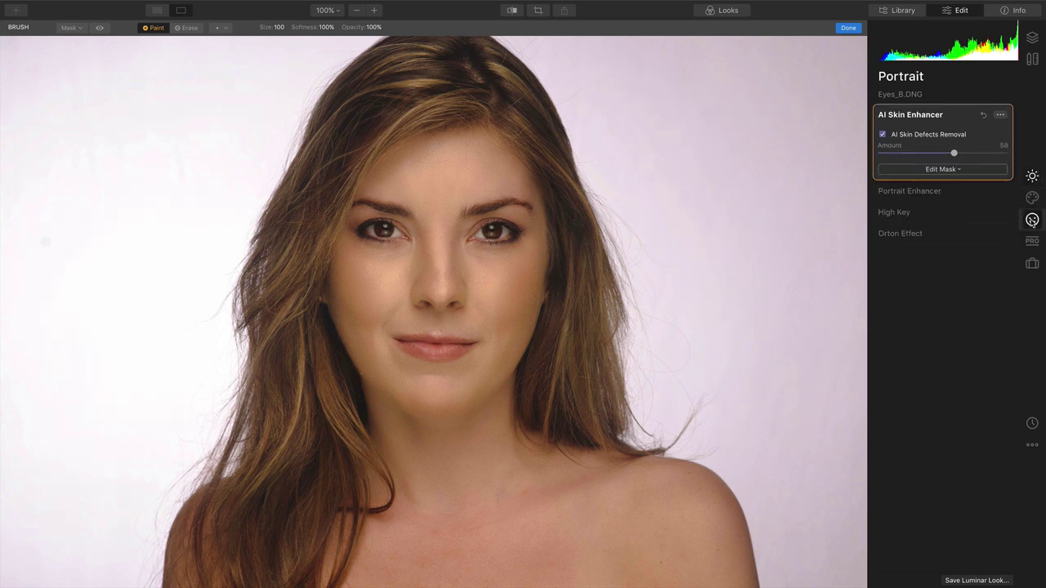
{"action": "left_click", "coordinate": [960, 194]}
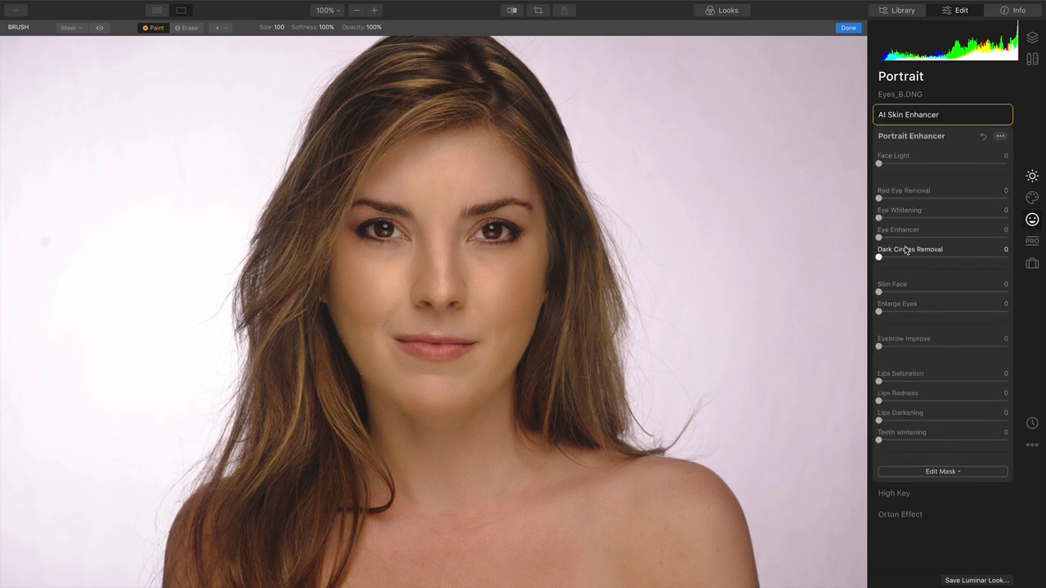
{"action": "left_click_drag", "start_coordinate": [906, 237], "coordinate": [961, 239]}
{"action": "left_click_drag", "start_coordinate": [879, 217], "coordinate": [917, 219]}
{"action": "left_click", "coordinate": [513, 12]}
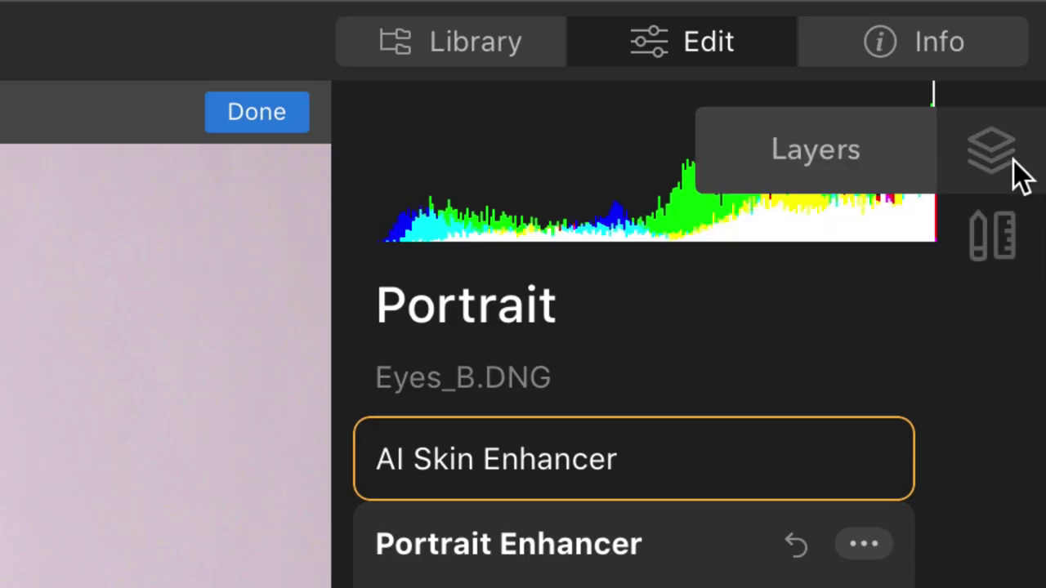
Add a new adjustment layer from the Layers panel.
{"action": "left_click", "coordinate": [1013, 170]}
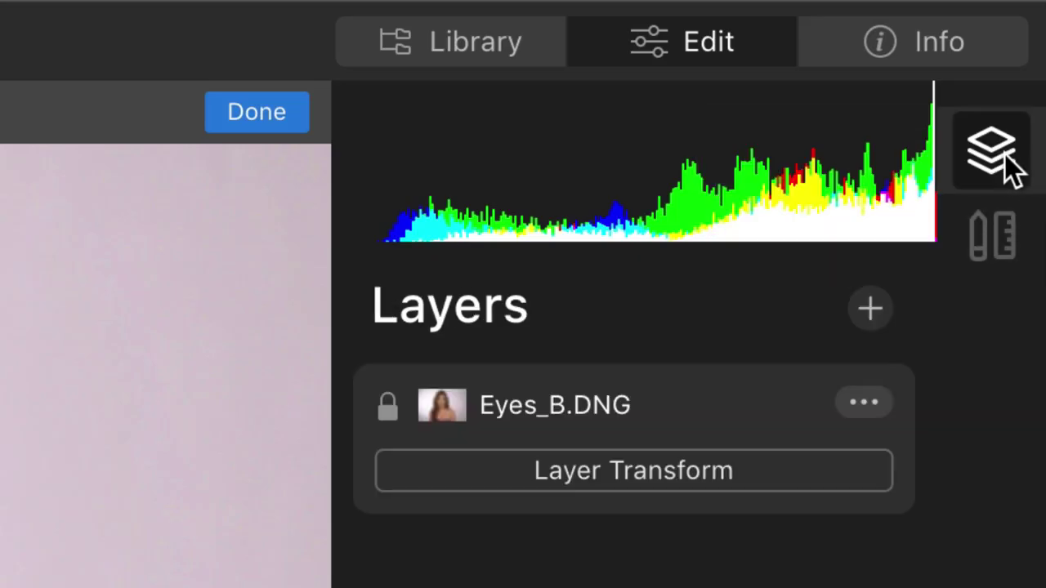
{"action": "left_click", "coordinate": [870, 304]}
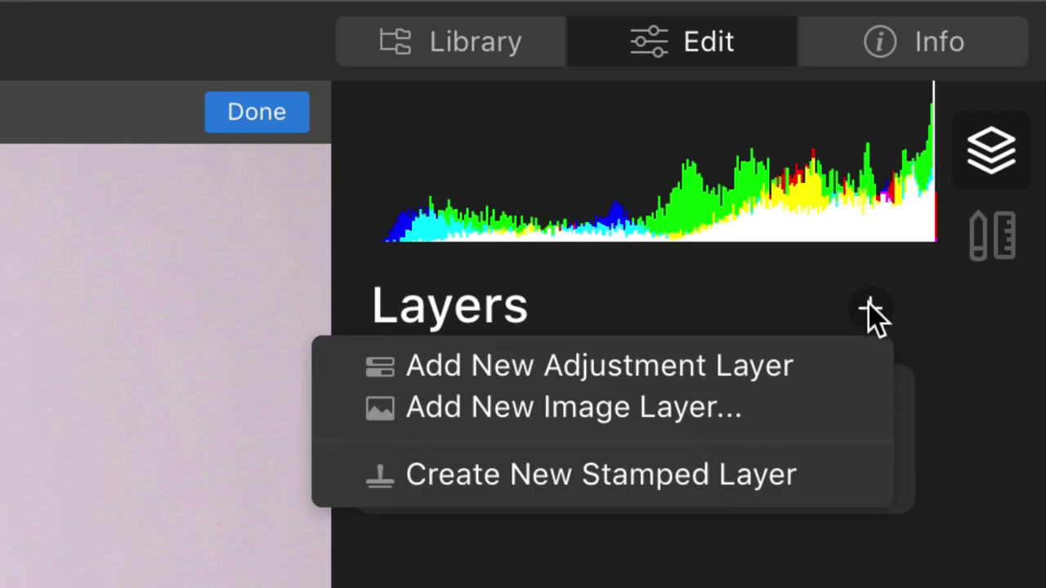
{"action": "left_click", "coordinate": [802, 366]}
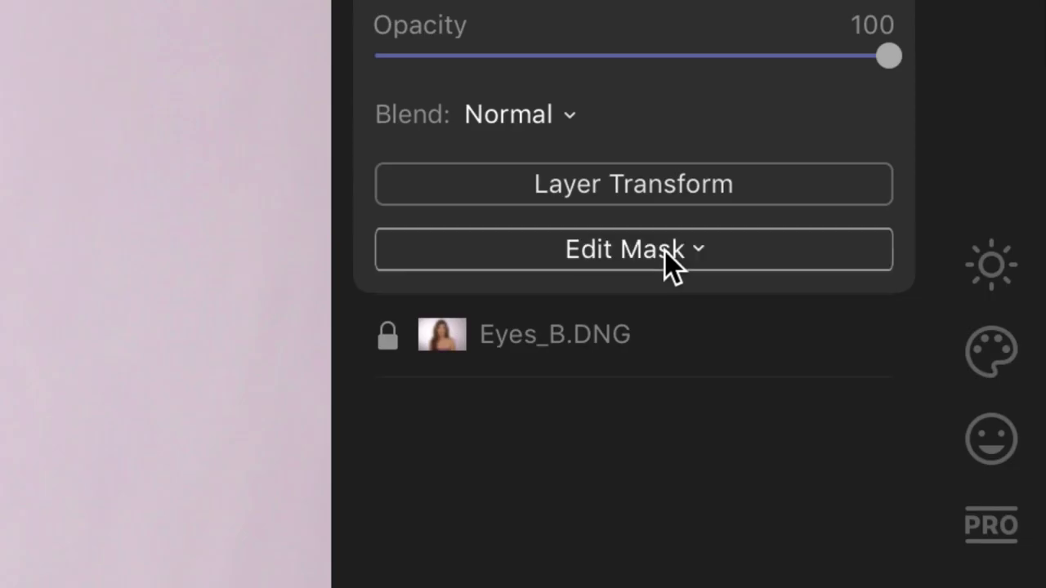
Give the new layer a gradient mask covering the neck and chest, then finish the mask.
{"action": "left_click", "coordinate": [664, 250]}
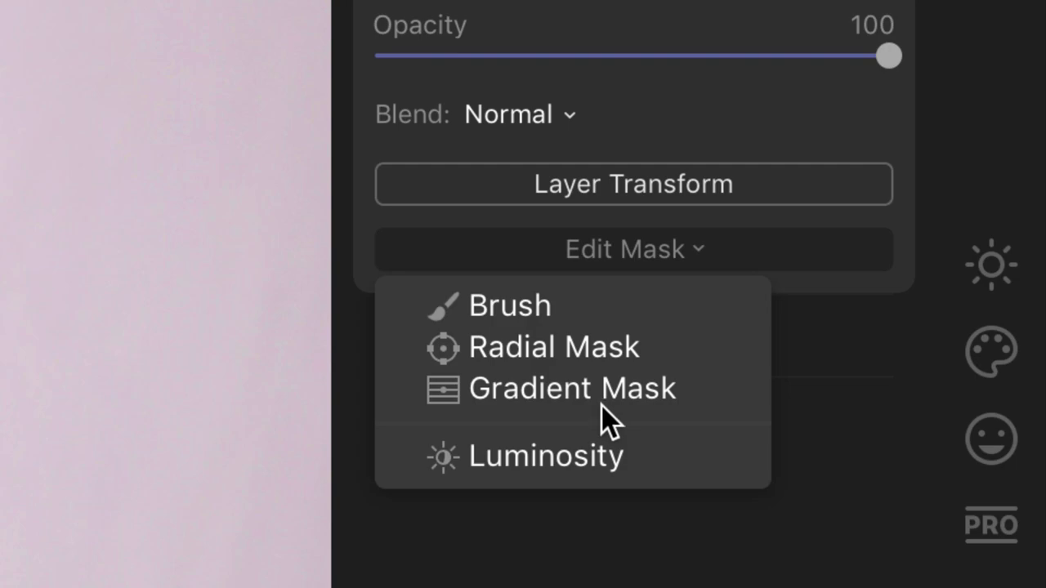
{"action": "left_click", "coordinate": [586, 388]}
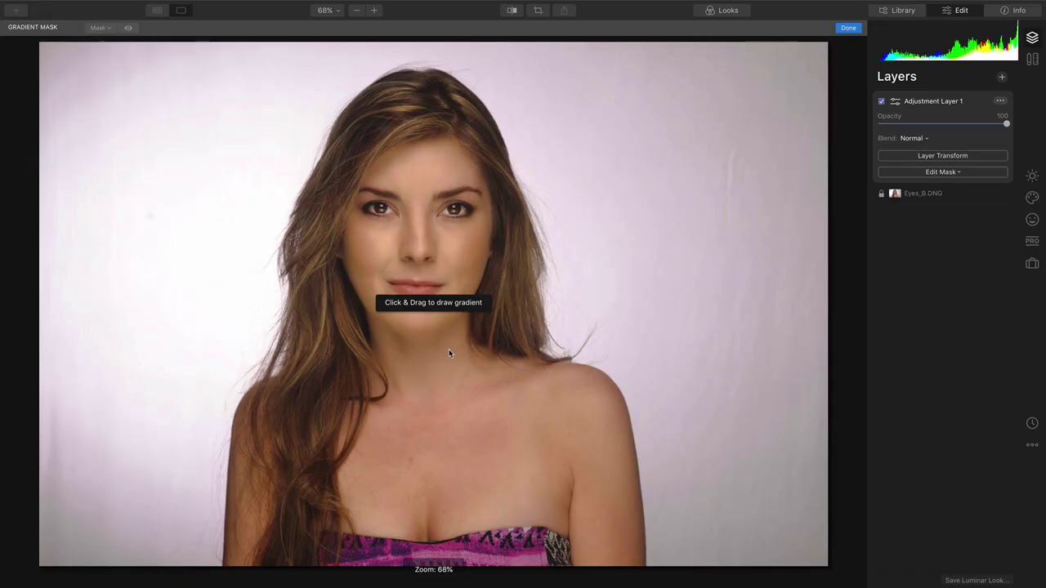
{"action": "left_click_drag", "start_coordinate": [430, 376], "coordinate": [430, 450]}
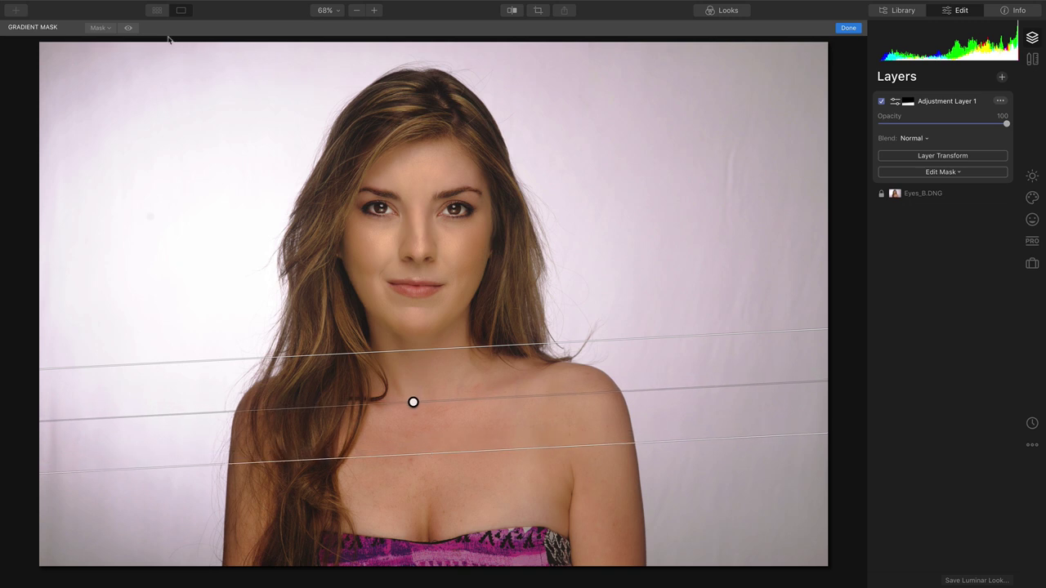
{"action": "left_click", "coordinate": [128, 28]}
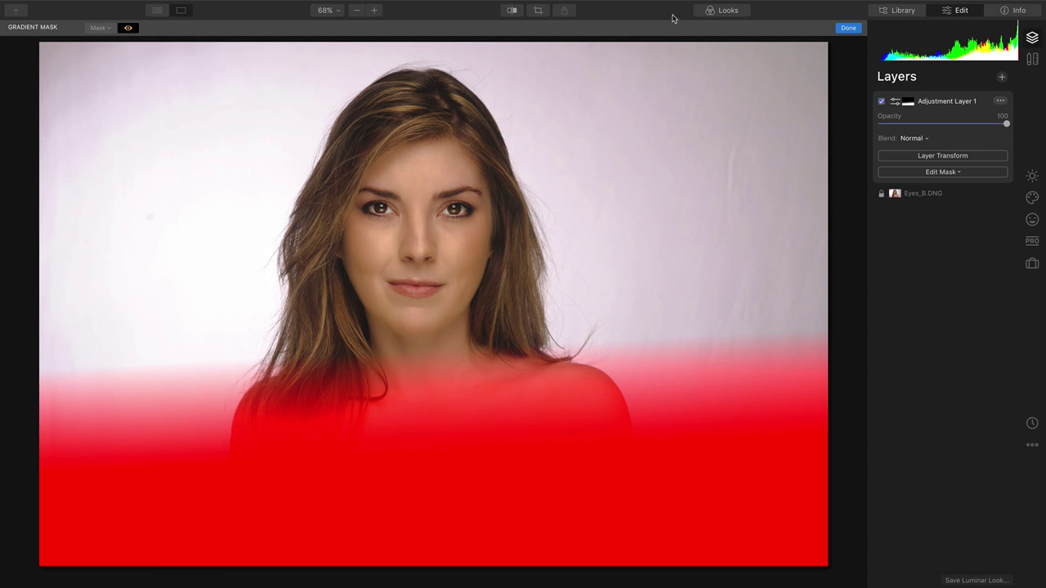
{"action": "left_click", "coordinate": [848, 29]}
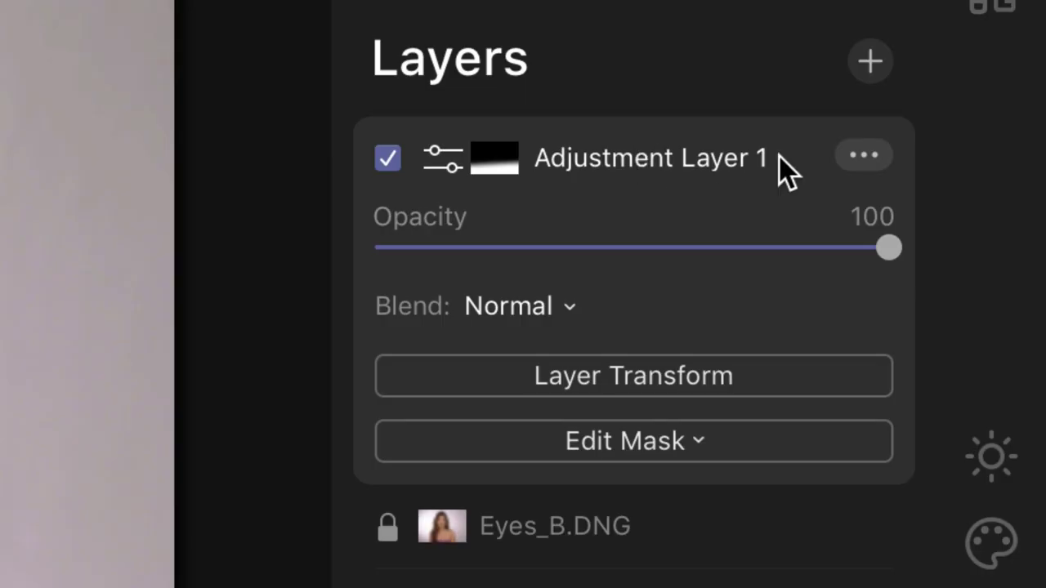
Rename the adjustment layer to 'Lower Torso'.
{"action": "left_click", "coordinate": [1000, 101]}
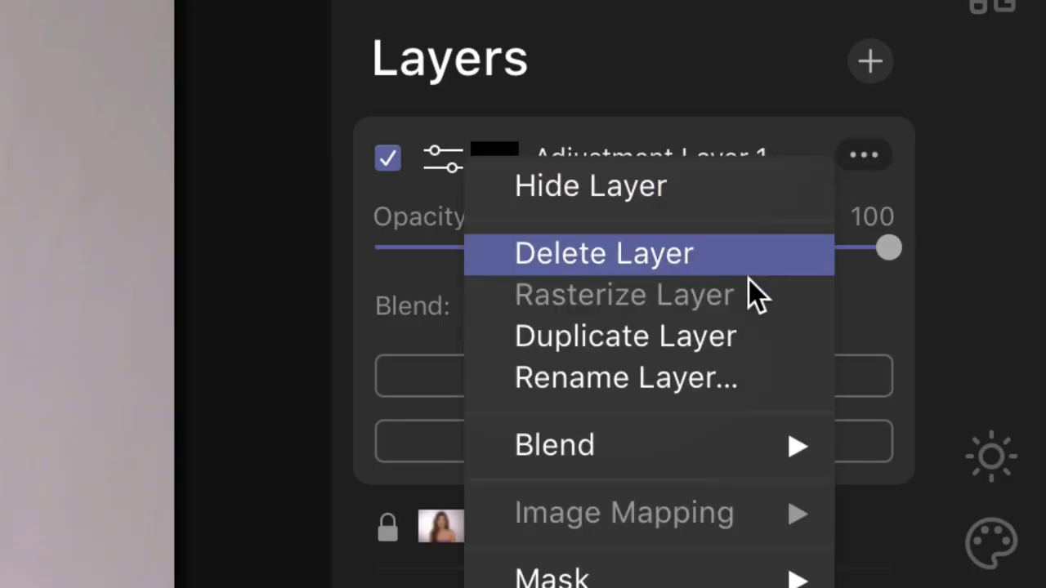
{"action": "left_click", "coordinate": [715, 375]}
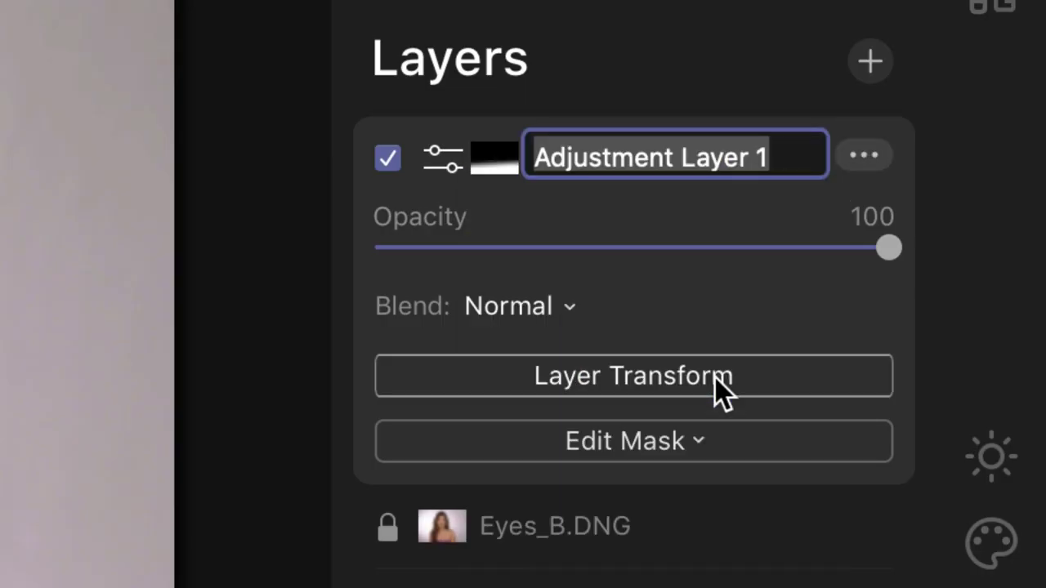
{"action": "type", "text": "Lower Torso"}
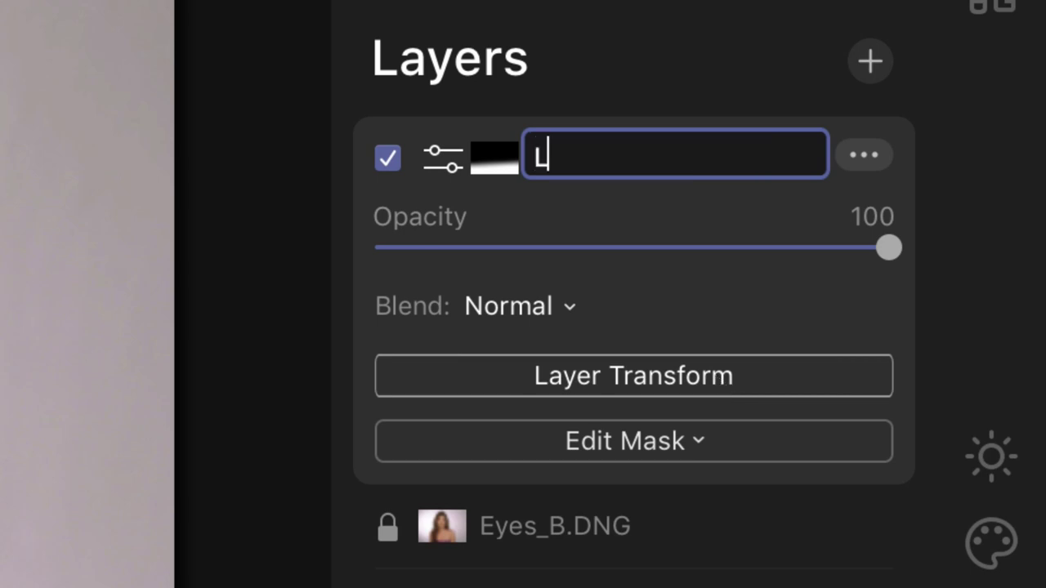
{"action": "key", "text": "Return"}
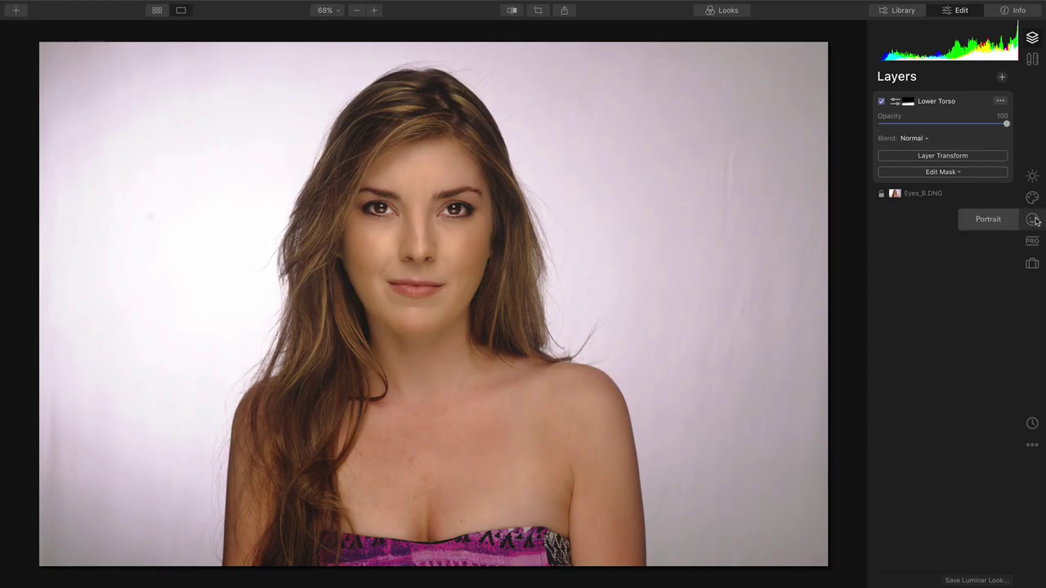
Zoom to 200% on the chest and enable AI Skin Defects Removal on this layer.
{"action": "left_click", "coordinate": [1033, 220]}
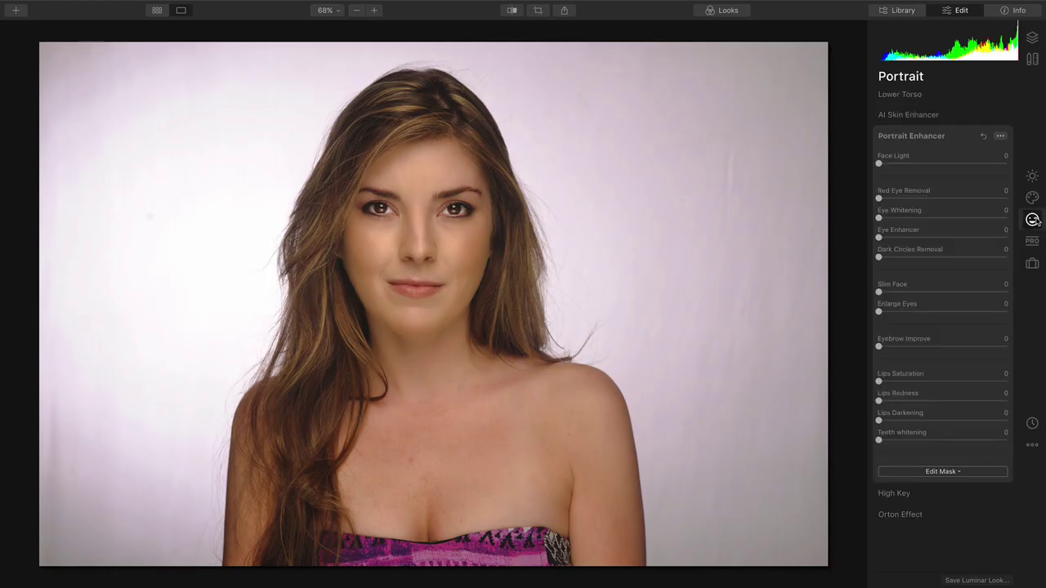
{"action": "key", "text": "ctrl+plus"}
{"action": "key", "text": "ctrl+plus"}
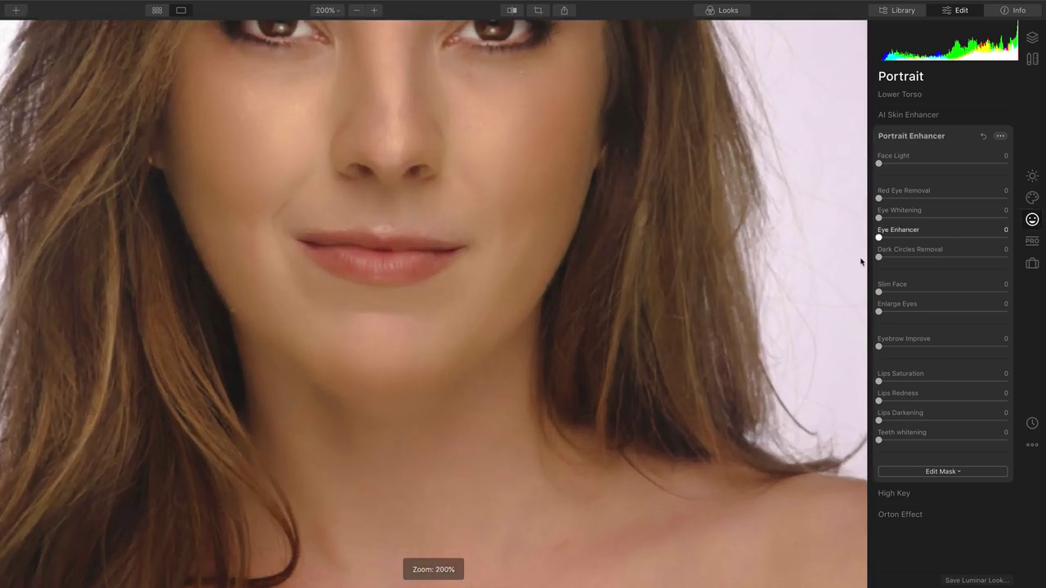
{"action": "left_click_drag", "start_coordinate": [736, 289], "coordinate": [599, 40]}
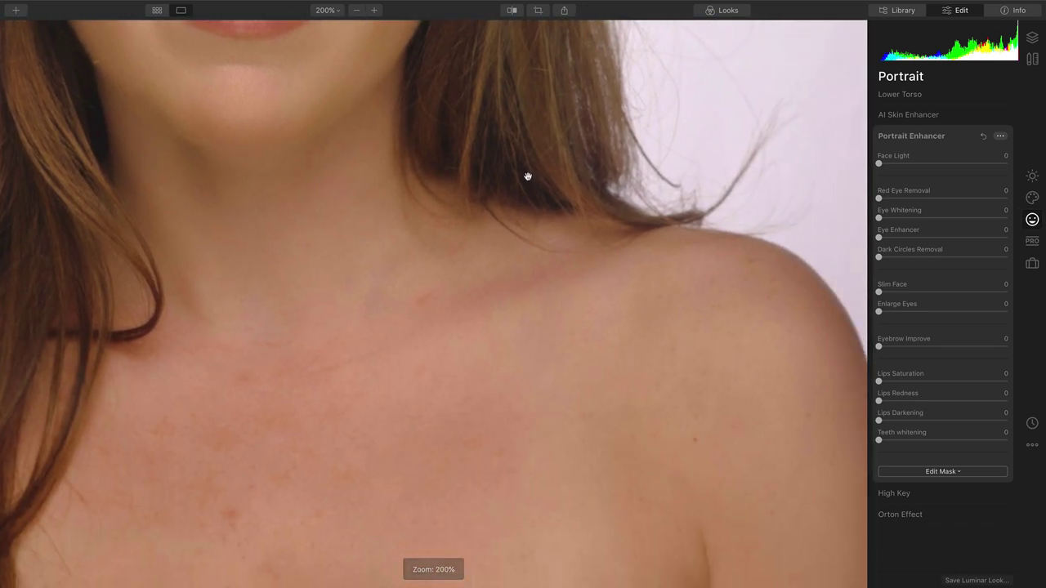
{"action": "left_click_drag", "start_coordinate": [528, 174], "coordinate": [546, 148]}
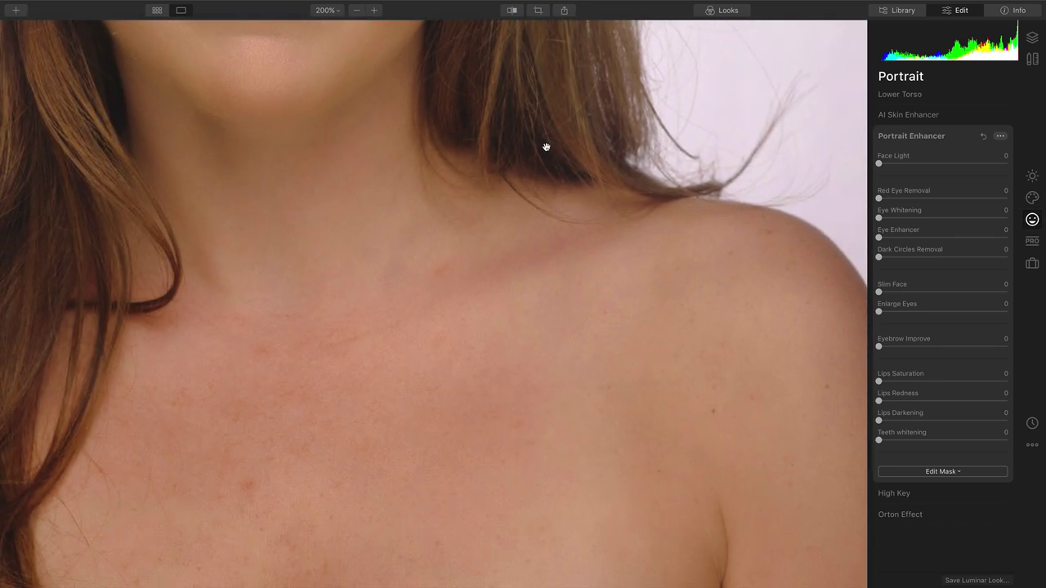
{"action": "left_click", "coordinate": [943, 116]}
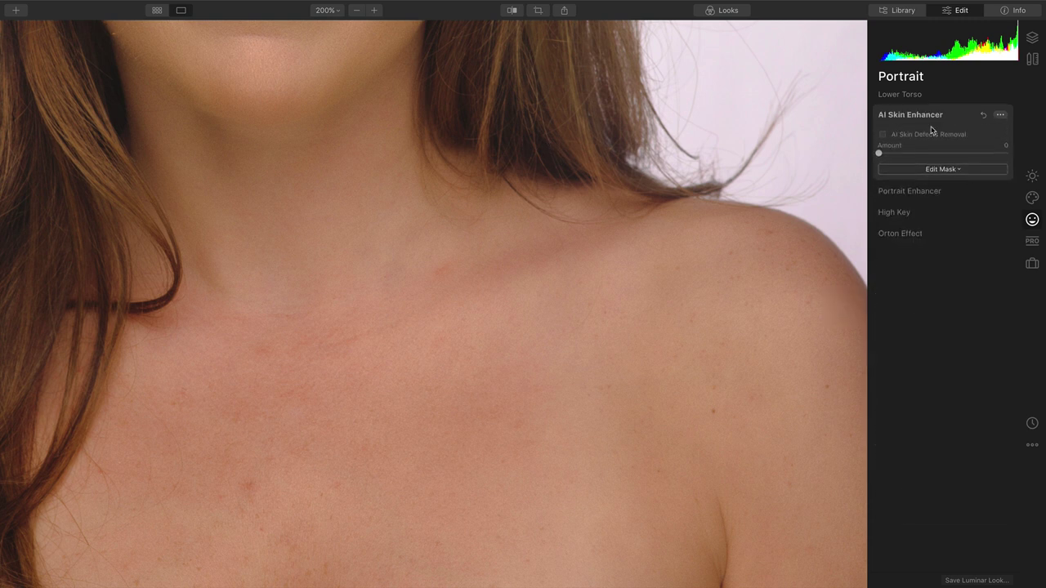
{"action": "left_click", "coordinate": [884, 134]}
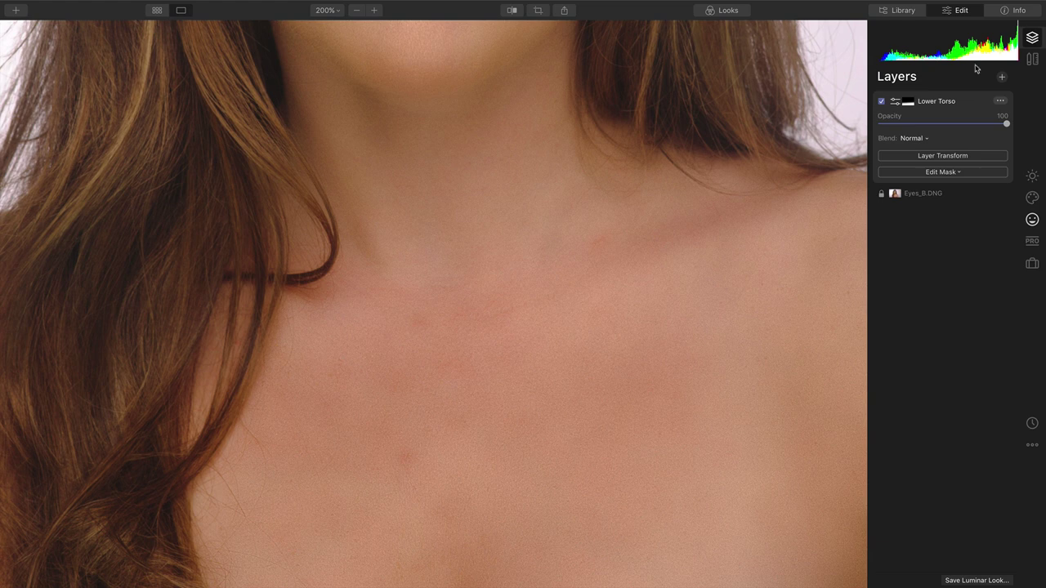
Toggle the Lower Torso layer off and on to compare its effect.
{"action": "left_click", "coordinate": [882, 101]}
{"action": "left_click", "coordinate": [881, 102]}
{"action": "left_click", "coordinate": [882, 102]}
{"action": "left_click", "coordinate": [882, 101]}
{"action": "left_click", "coordinate": [882, 102]}
{"action": "left_click", "coordinate": [882, 101]}
Fit the photo in view and create a new stamped layer on top.
{"action": "key", "text": "super+0"}
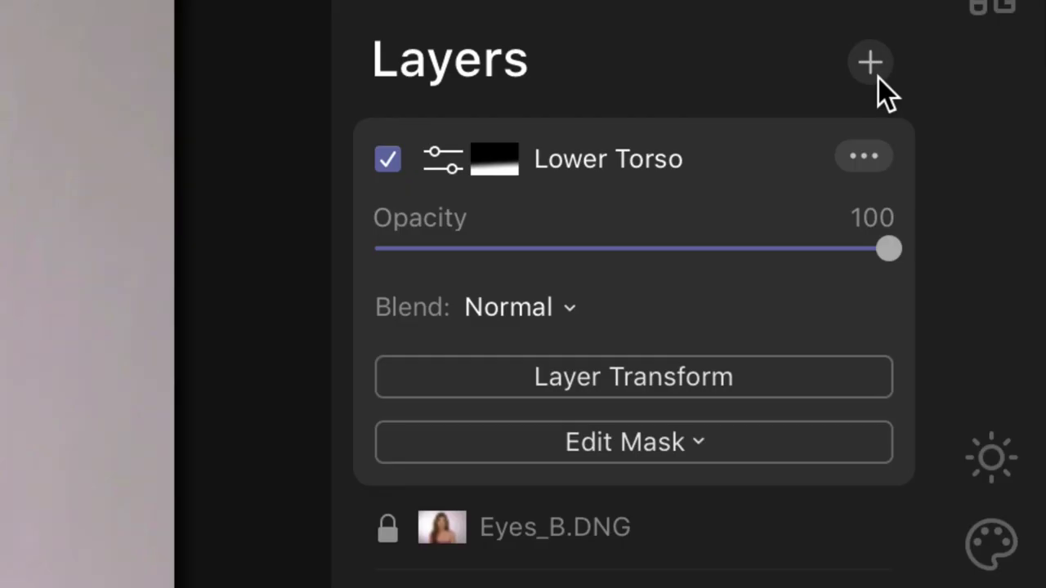
{"action": "left_click", "coordinate": [1000, 77]}
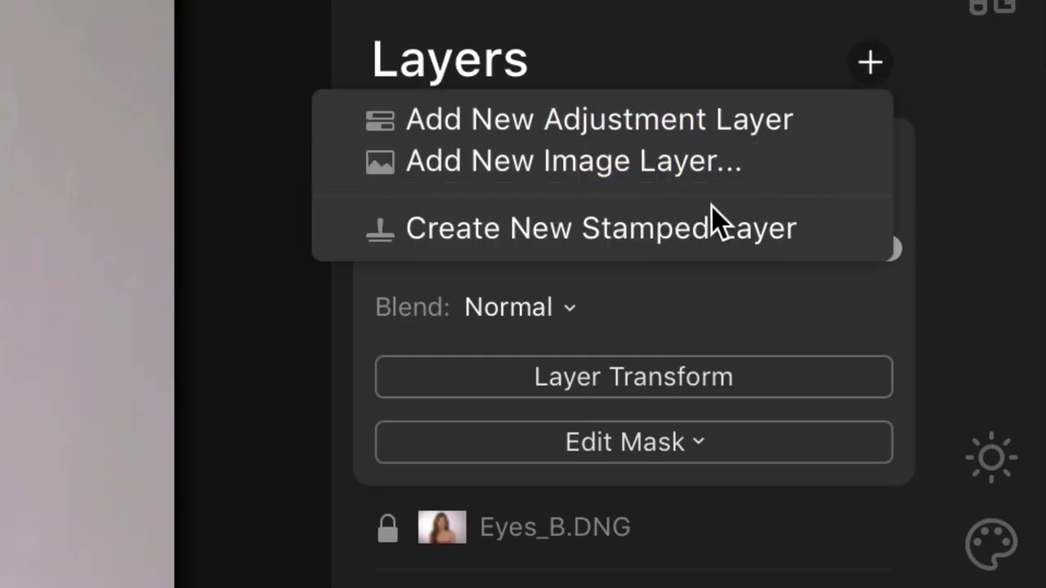
{"action": "left_click", "coordinate": [740, 298]}
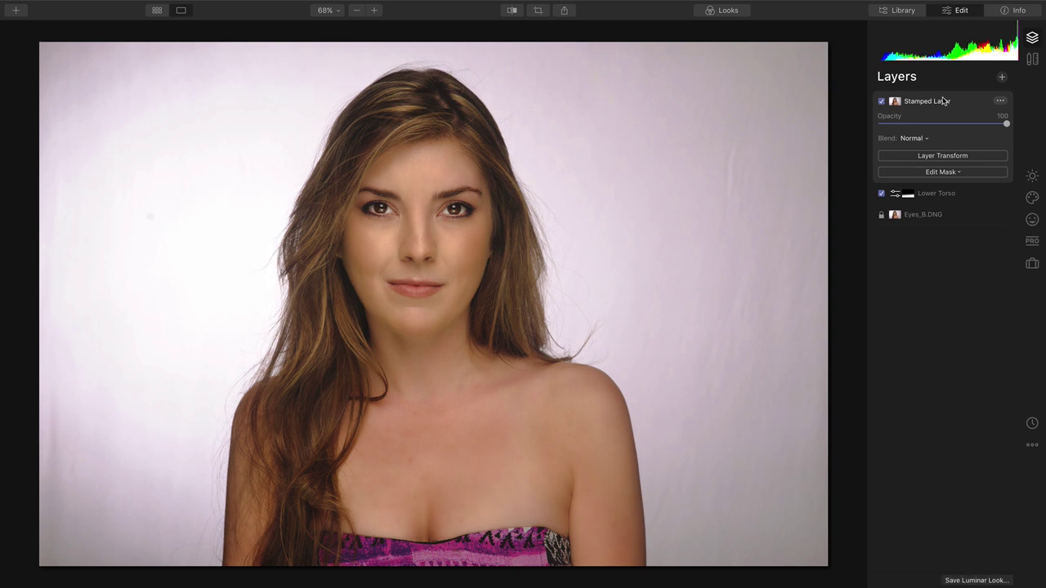
Set AI Enhance's AI Accent to 41 in Essentials.
{"action": "left_click", "coordinate": [1032, 180]}
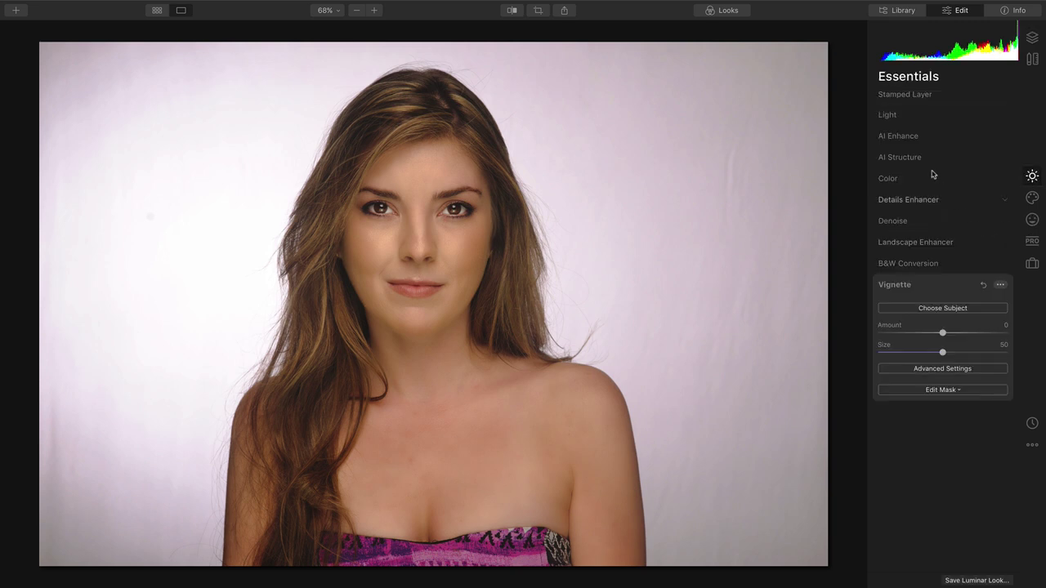
{"action": "left_click", "coordinate": [914, 137]}
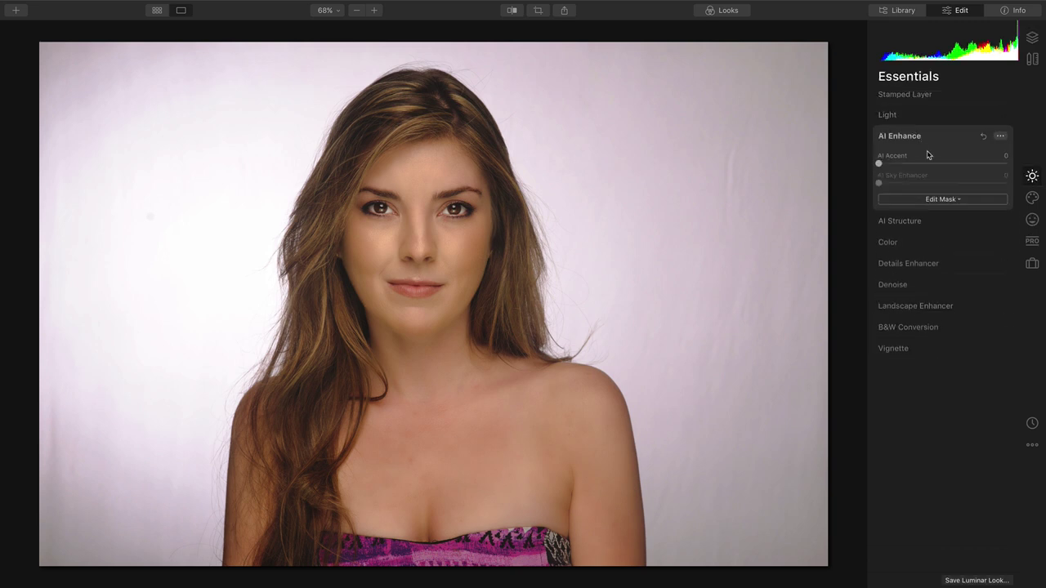
{"action": "mouse_move", "coordinate": [927, 165]}
{"action": "left_mouse_down"}
{"action": "mouse_move", "coordinate": [968, 165]}
{"action": "mouse_move", "coordinate": [931, 169]}
{"action": "left_mouse_up"}
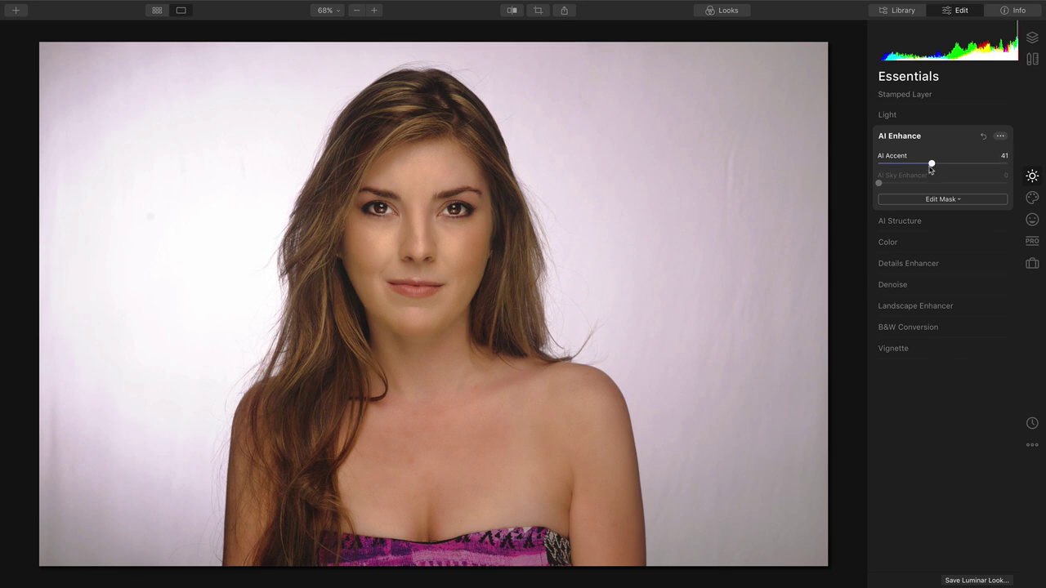
Lower AI Structure Amount to -40 and set Remove Color Cast to 45.
{"action": "left_click", "coordinate": [929, 221]}
{"action": "left_click_drag", "start_coordinate": [943, 185], "coordinate": [914, 187]}
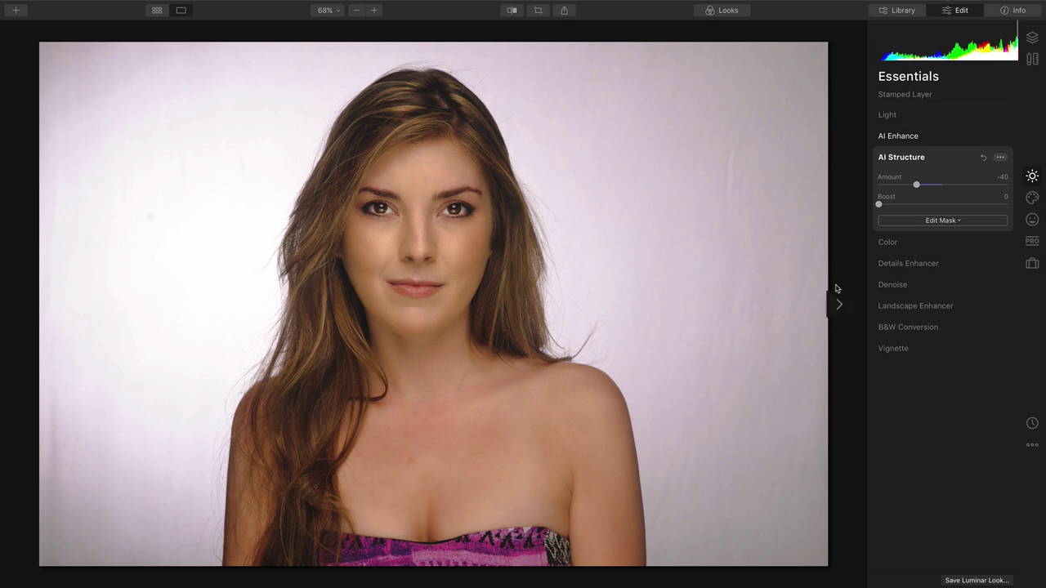
{"action": "left_click", "coordinate": [925, 244]}
{"action": "left_click_drag", "start_coordinate": [913, 250], "coordinate": [941, 244]}
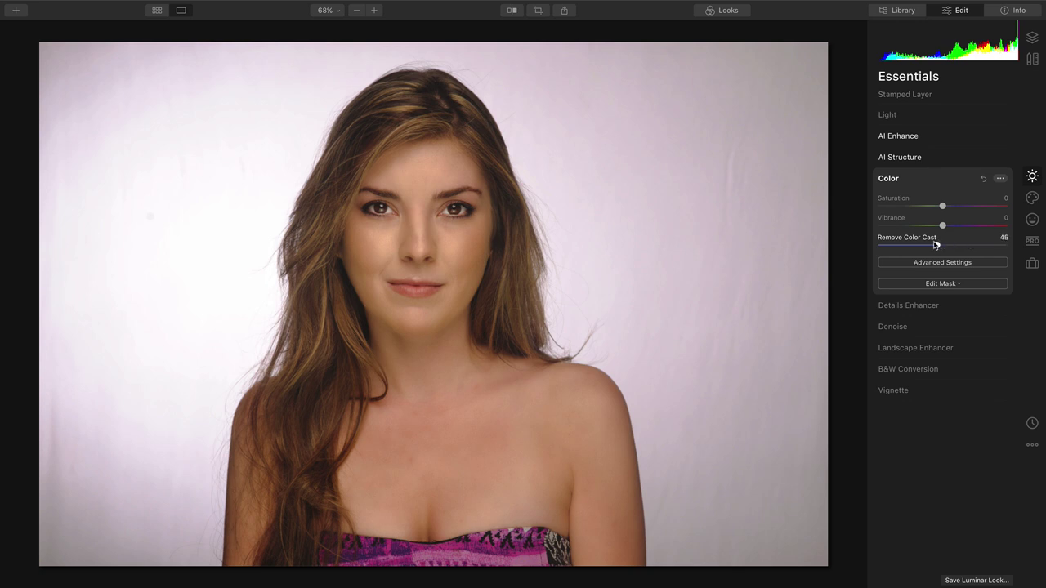
Raise Light Highlights to 22 and Whites to 28, and bring up the Vignette controls.
{"action": "left_click", "coordinate": [913, 119]}
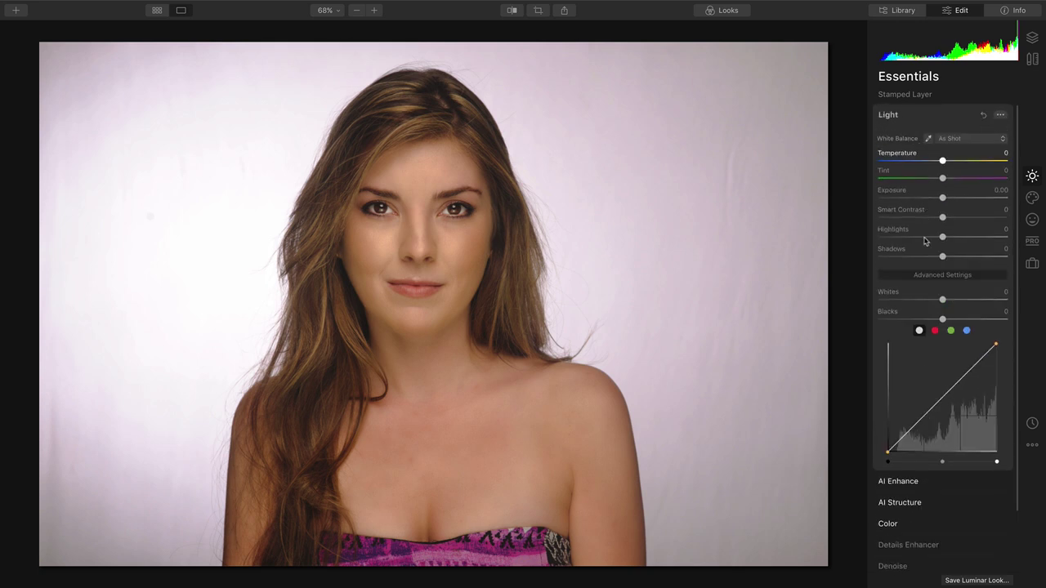
{"action": "mouse_move", "coordinate": [944, 300]}
{"action": "left_mouse_down"}
{"action": "mouse_move", "coordinate": [971, 300]}
{"action": "mouse_move", "coordinate": [960, 301]}
{"action": "left_mouse_up"}
{"action": "left_click_drag", "start_coordinate": [943, 236], "coordinate": [957, 238]}
{"action": "scroll", "coordinate": [952, 461], "scroll_direction": "down", "scroll_amount": 3}
{"action": "left_click", "coordinate": [923, 565]}
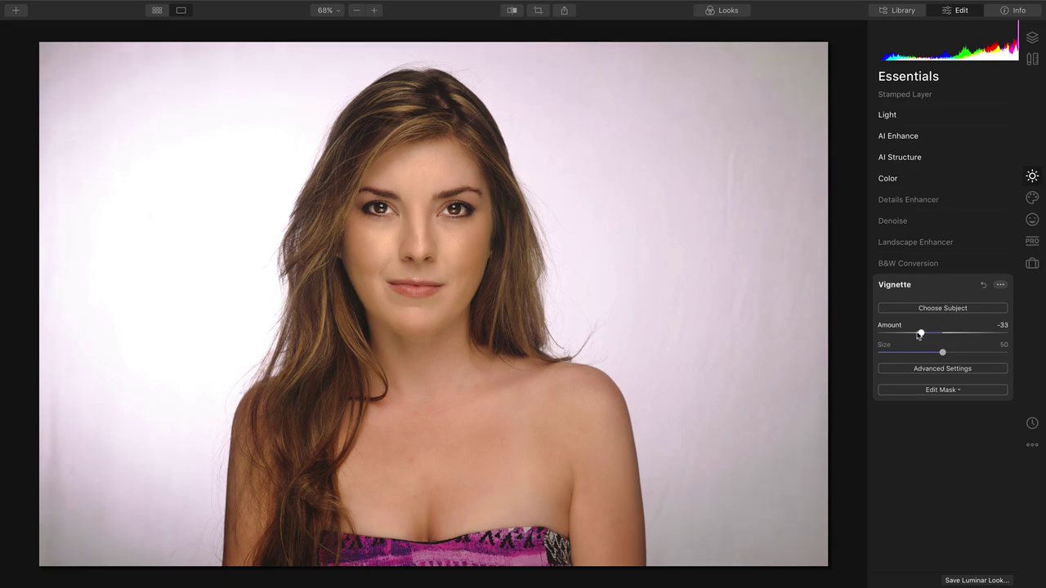